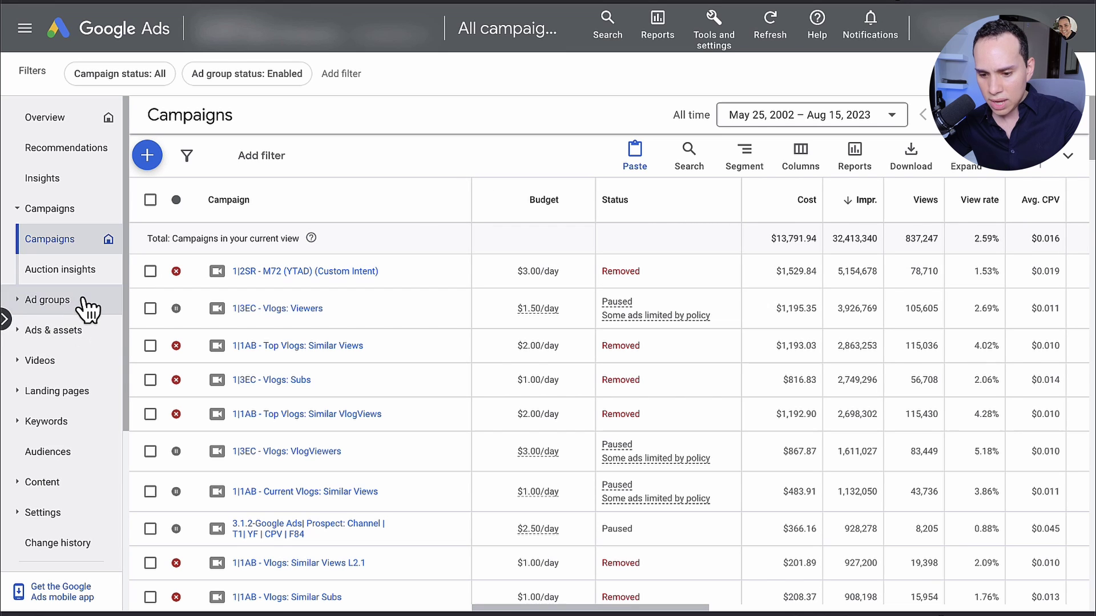
On the Ads page, add a Policy approval status filter for Approved (limited), Approved (limited all locations) and Disapproved
click(71, 336)
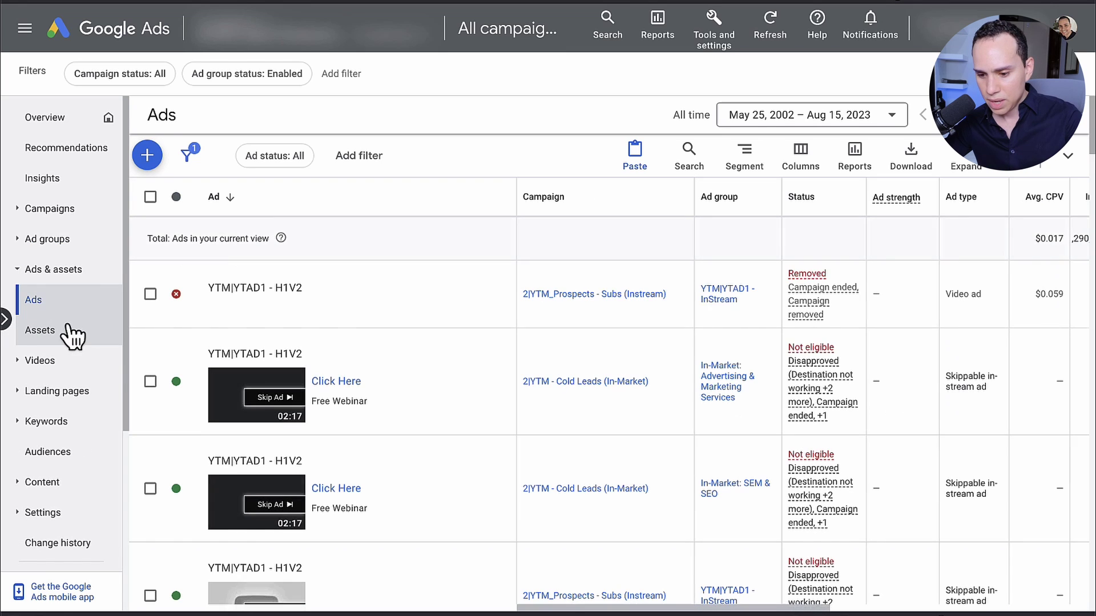
click(375, 160)
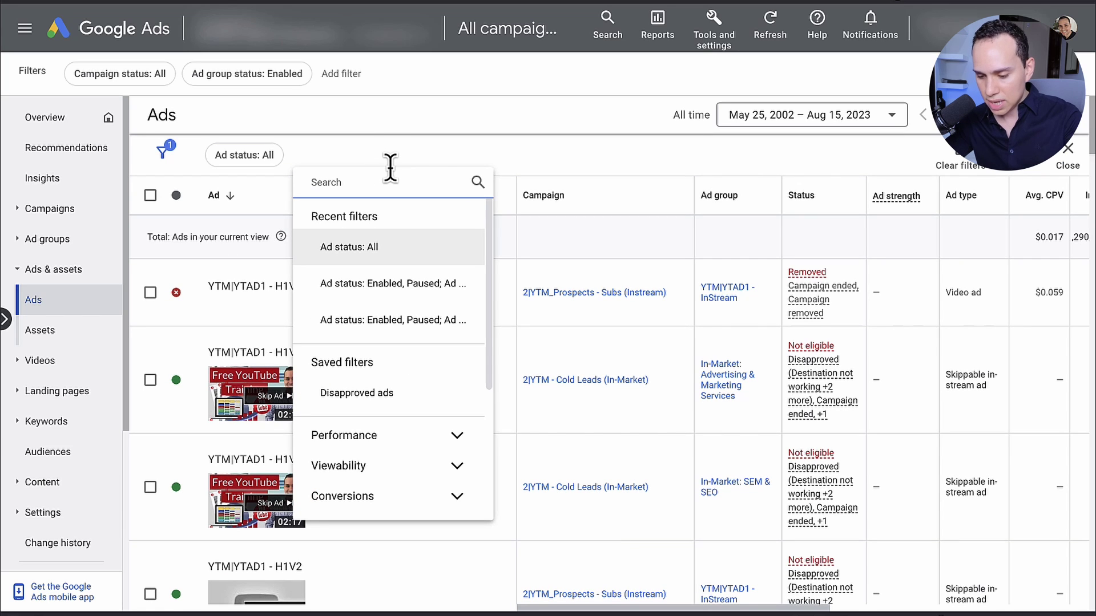
text(status)
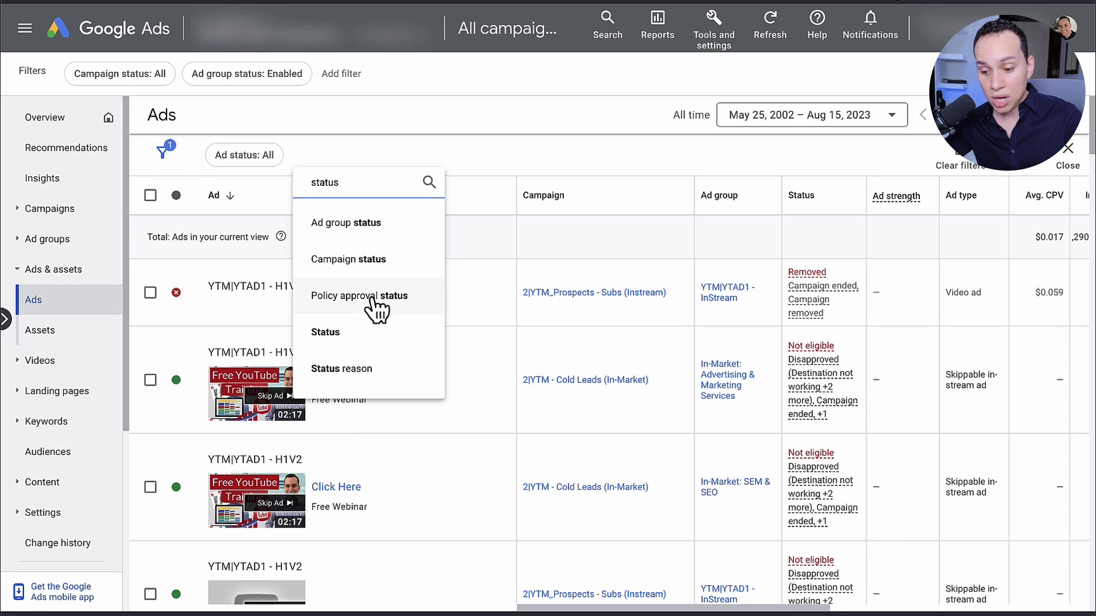
click(384, 308)
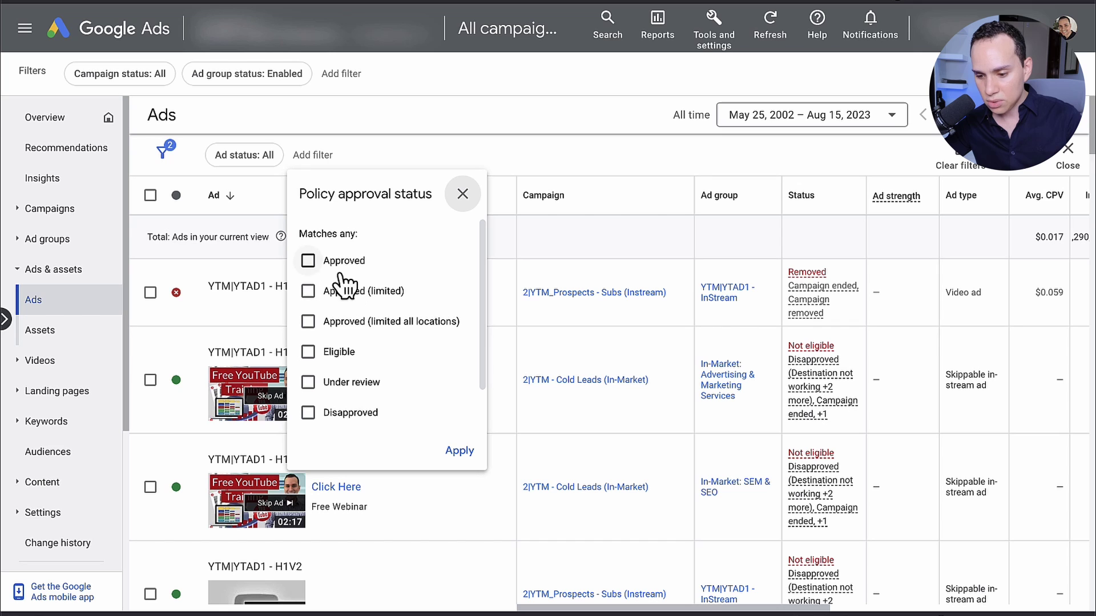
click(342, 292)
click(343, 322)
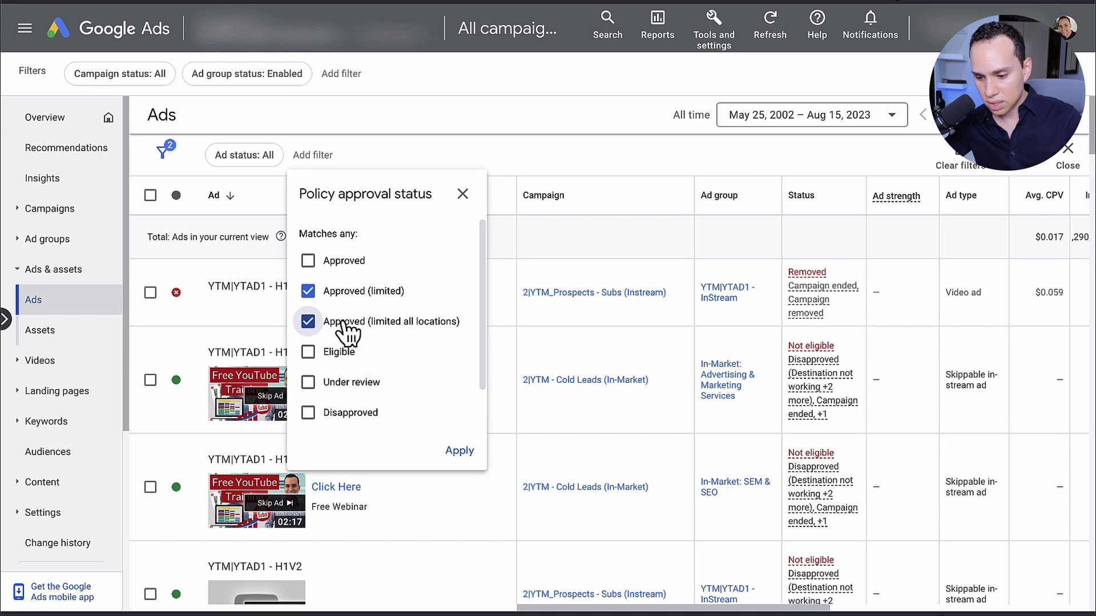
click(374, 414)
click(458, 451)
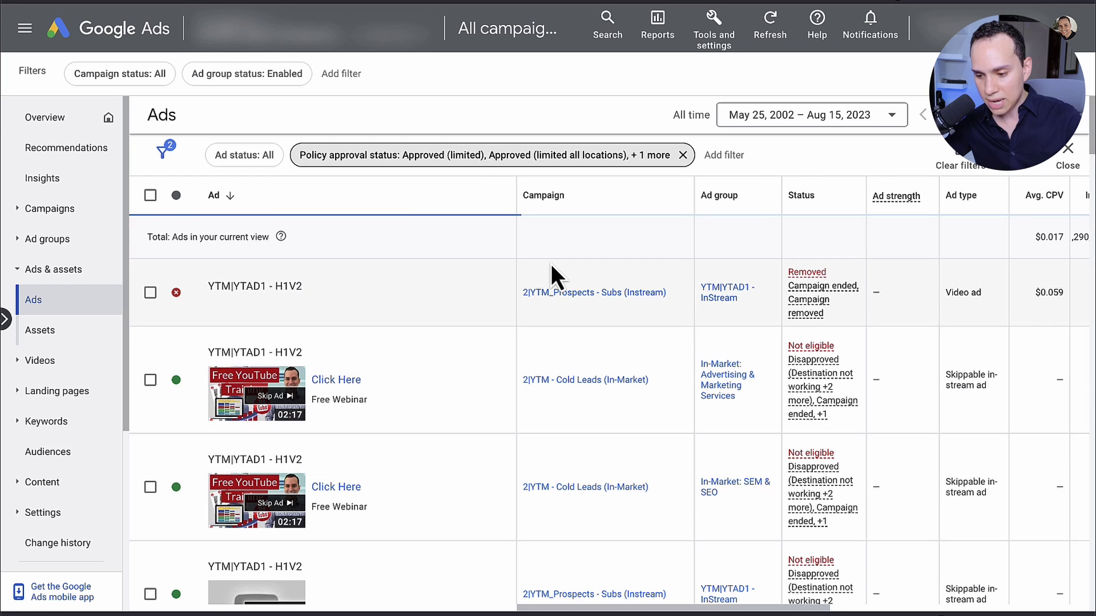
scroll(457, 310, down, 1)
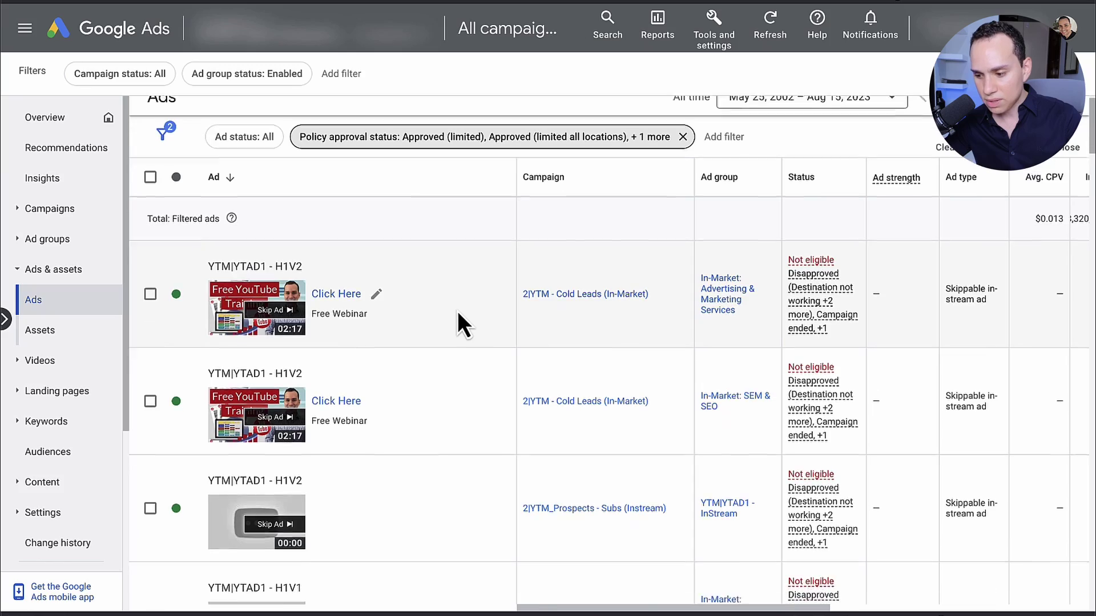
scroll(458, 310, down, 5)
scroll(457, 311, right, 3)
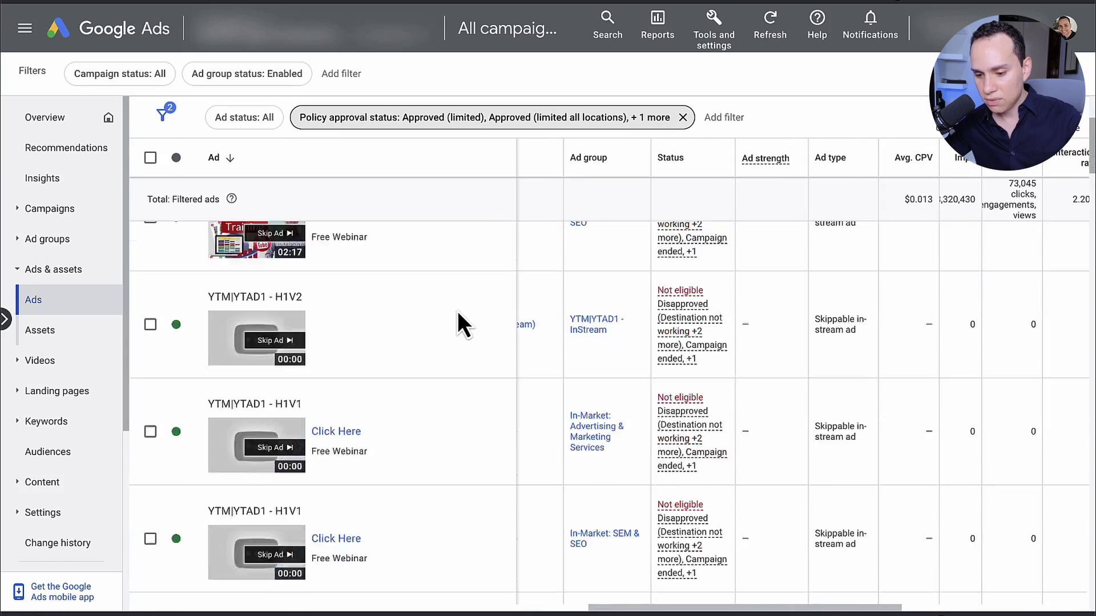
scroll(459, 313, down, 20)
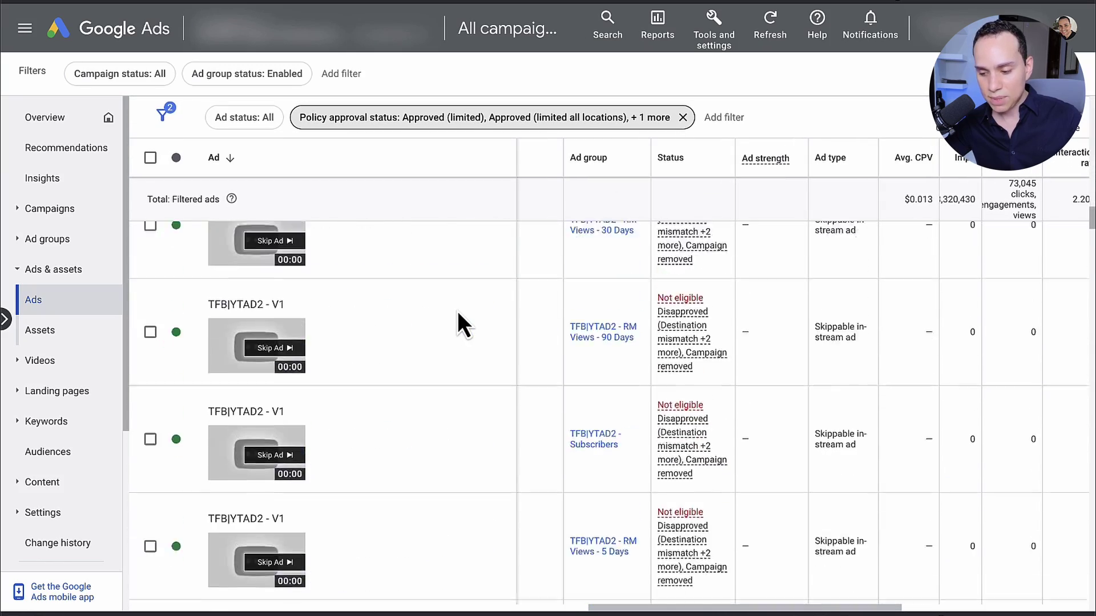
scroll(458, 313, down, 10)
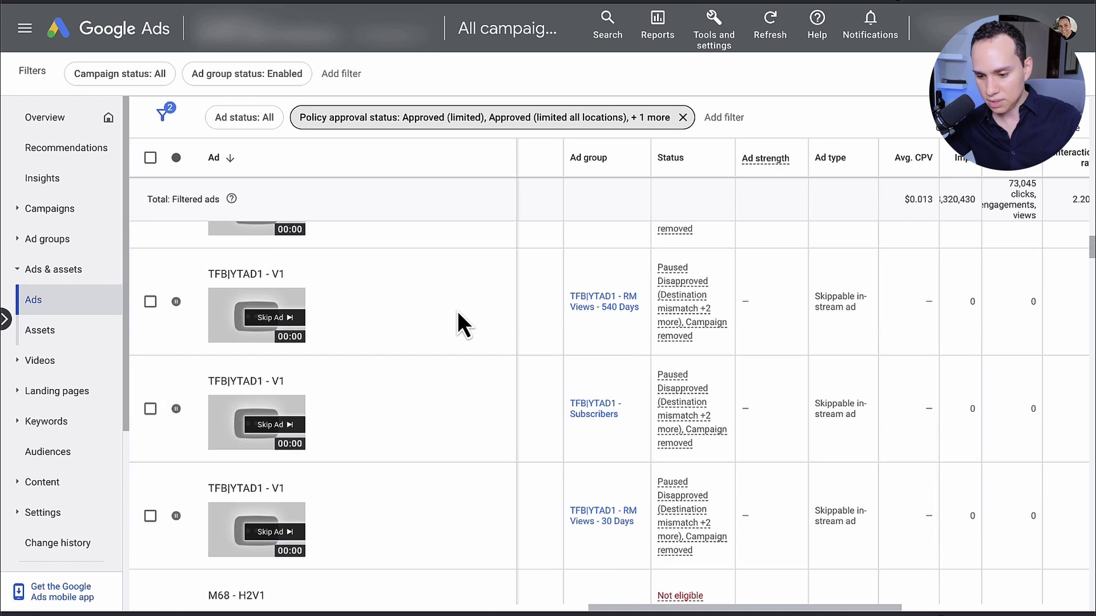
scroll(478, 350, up, 20)
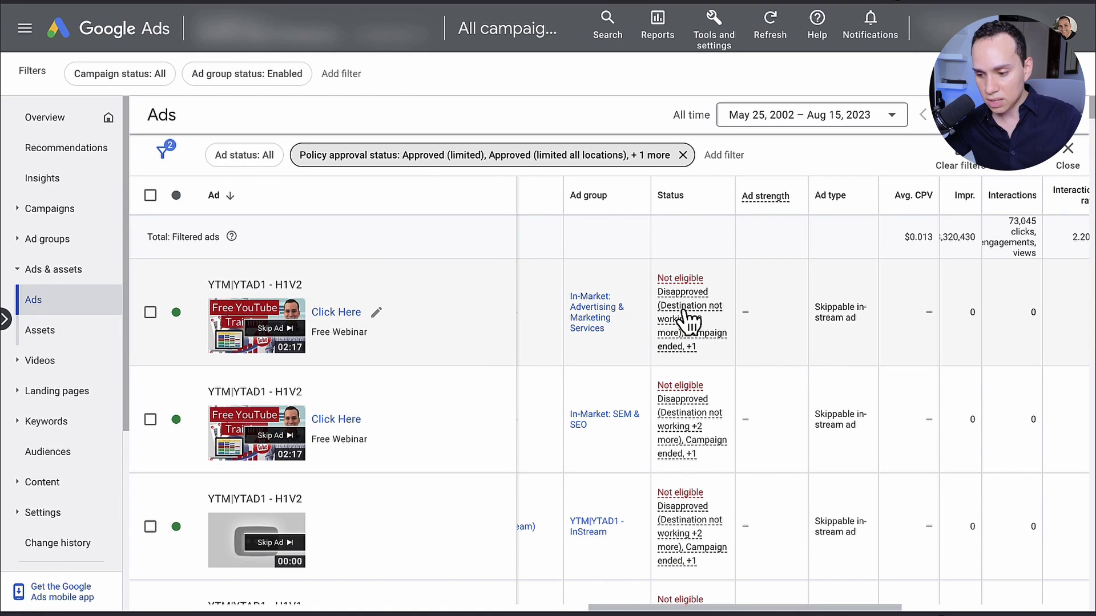
mouse_move(689, 323)
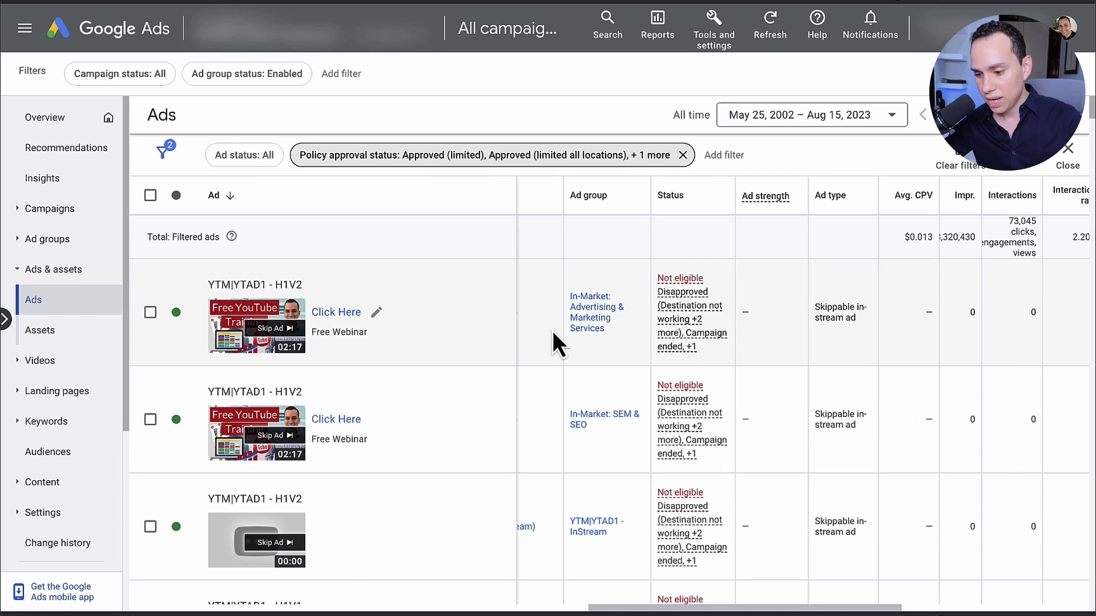
scroll(535, 326, down, 15)
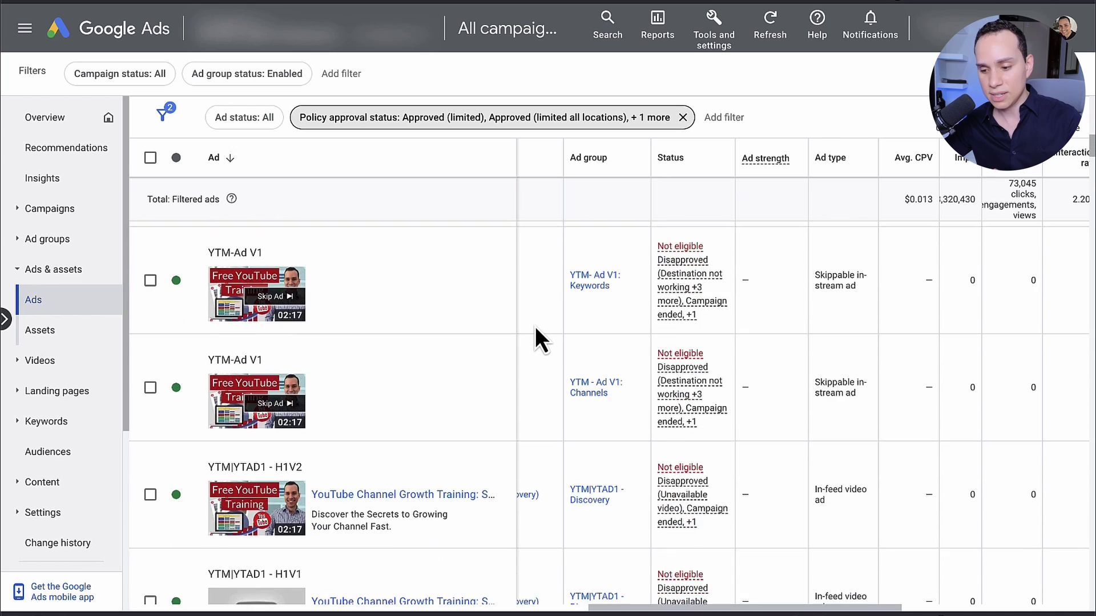
scroll(536, 326, down, 9)
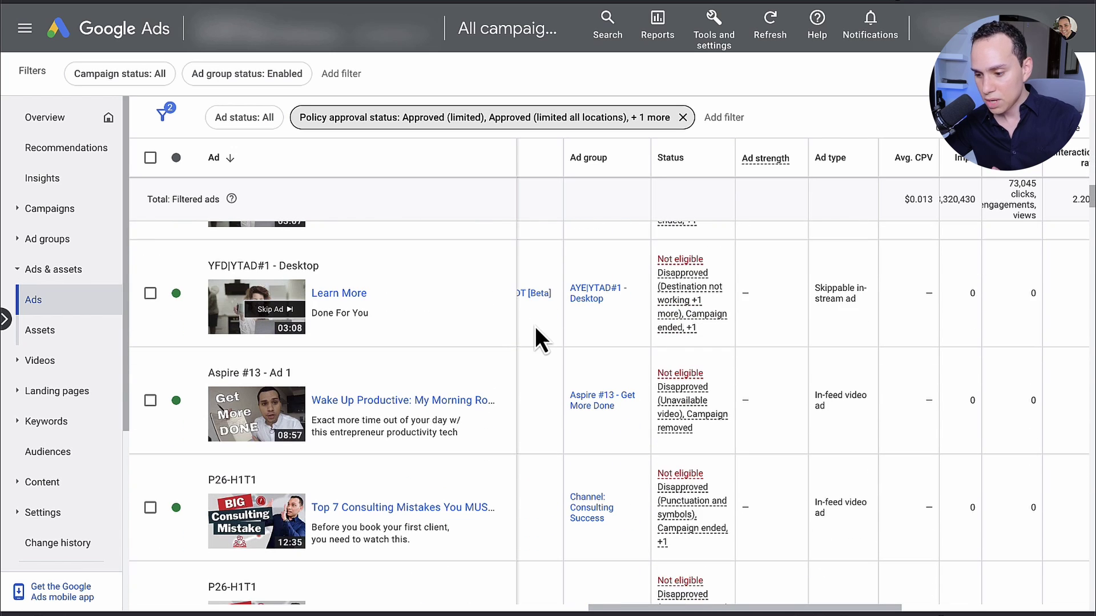
mouse_move(689, 289)
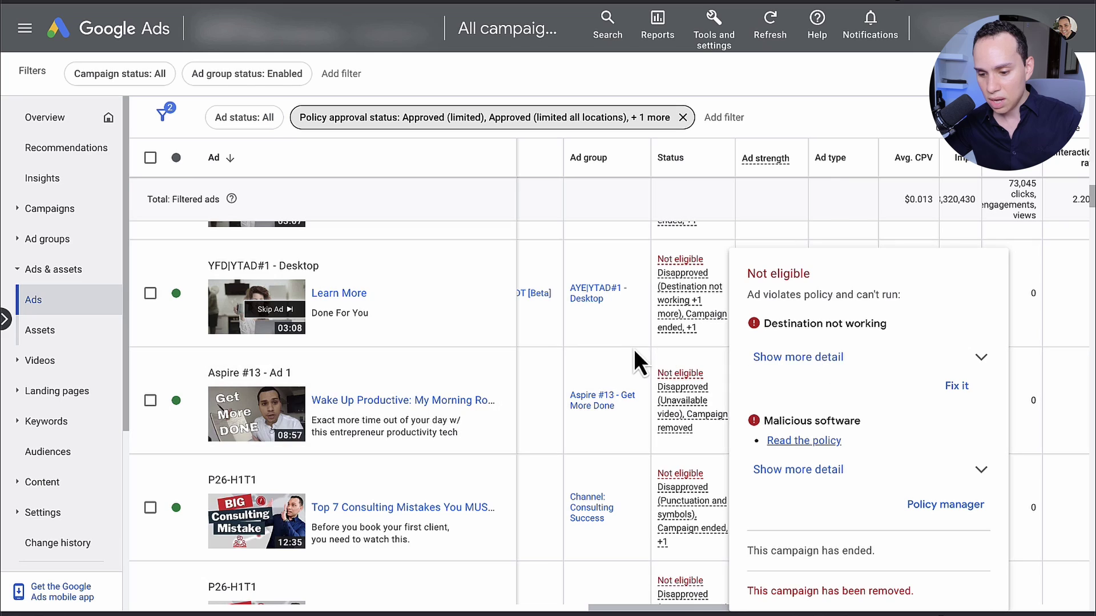
scroll(628, 349, down, 15)
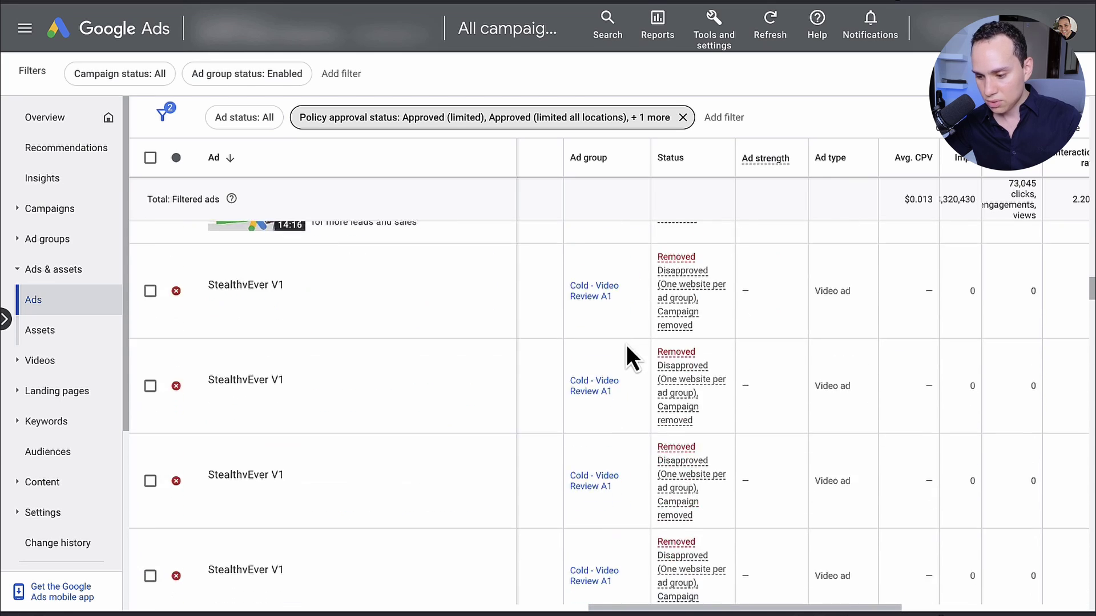
mouse_move(692, 399)
scroll(693, 394, down, 1)
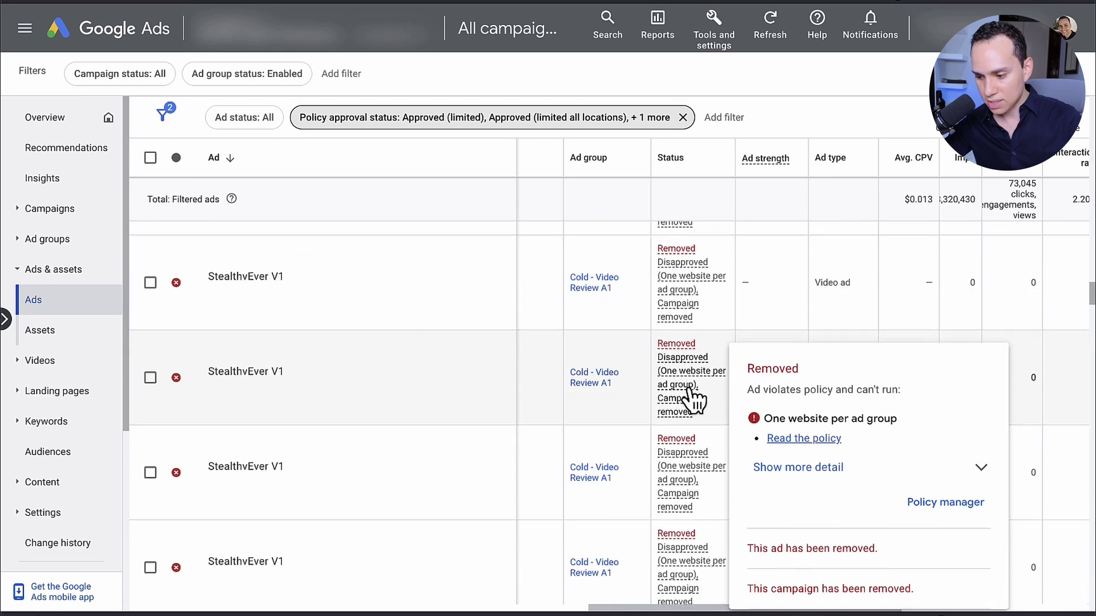
scroll(692, 396, down, 10)
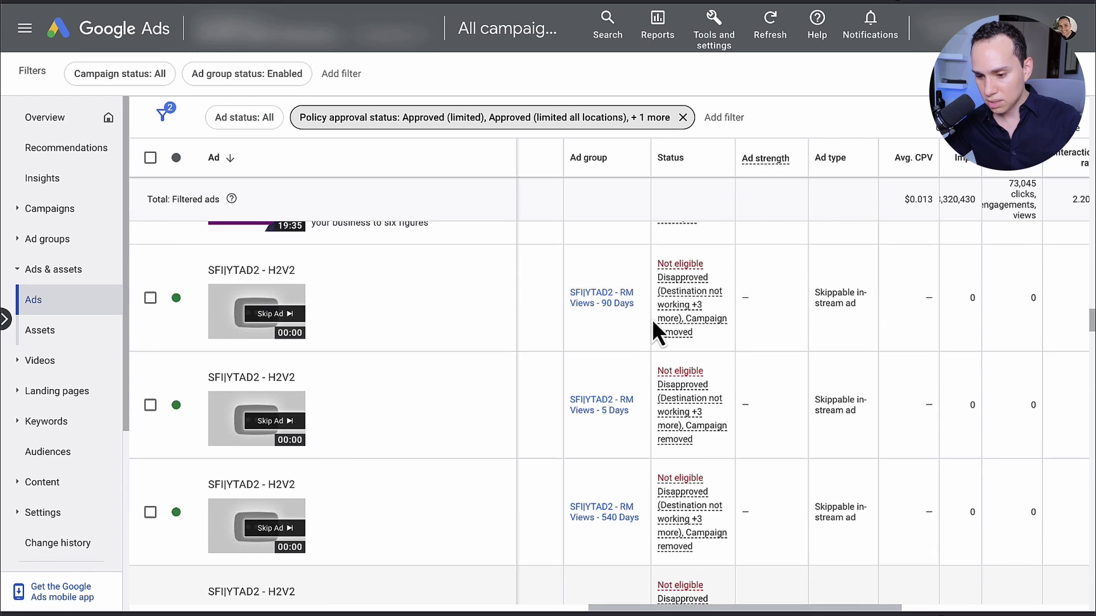
scroll(657, 317, up, 3)
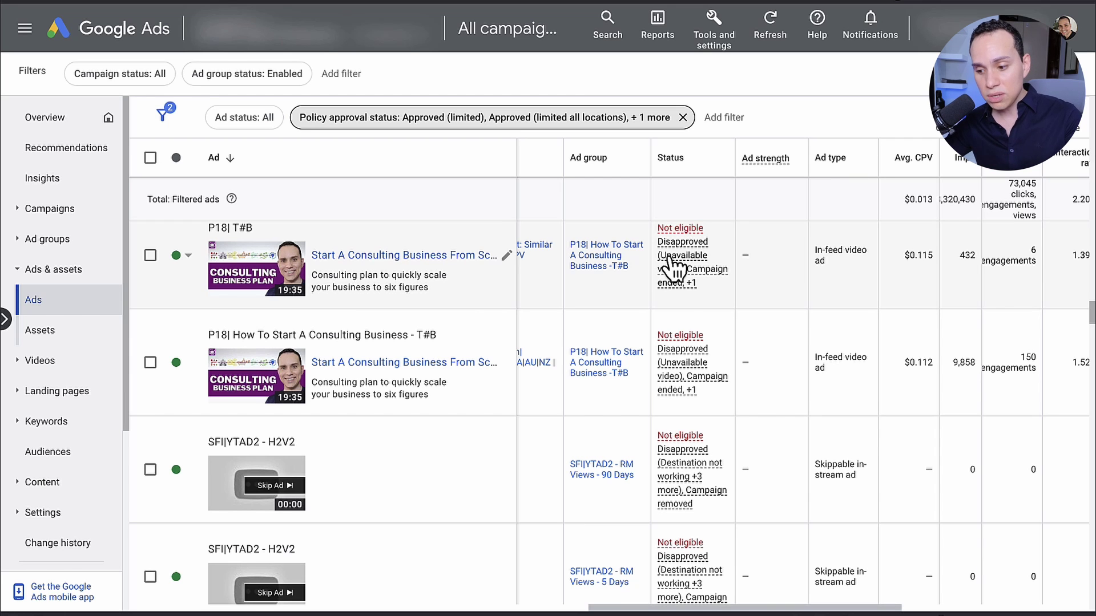
scroll(670, 260, down, 20)
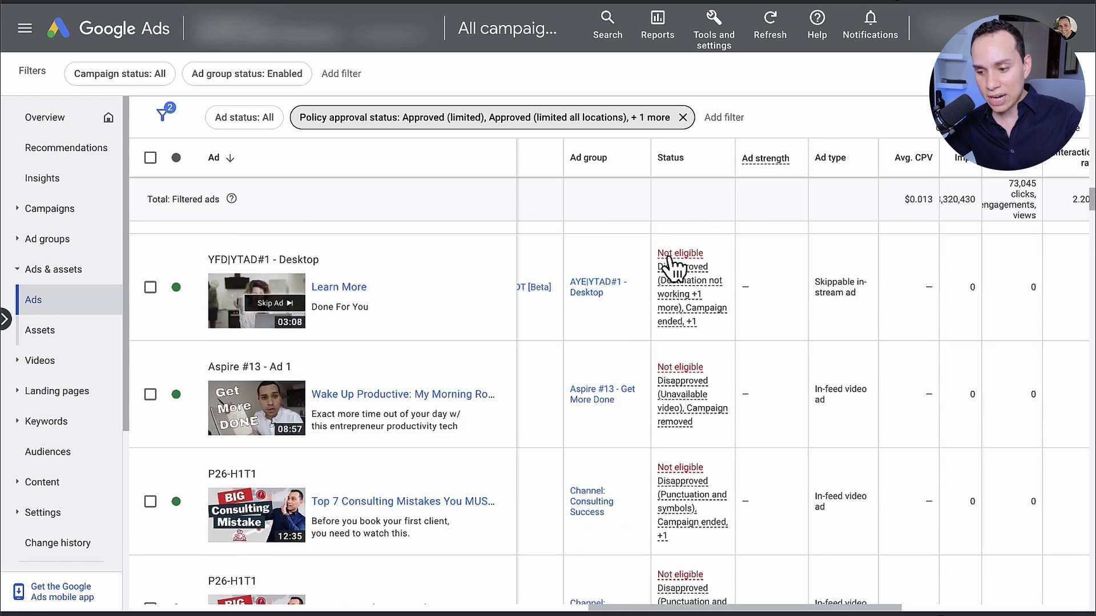
scroll(669, 260, up, 1)
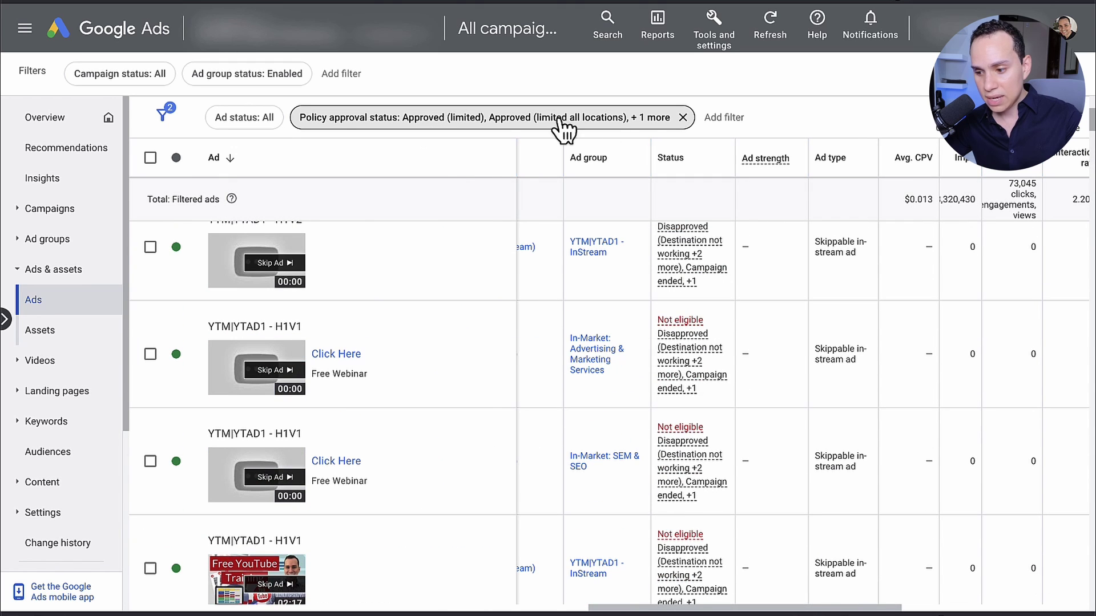
Remove Disapproved from the Policy approval status filter, leaving only the two Approved (limited) statuses
click(643, 118)
click(312, 379)
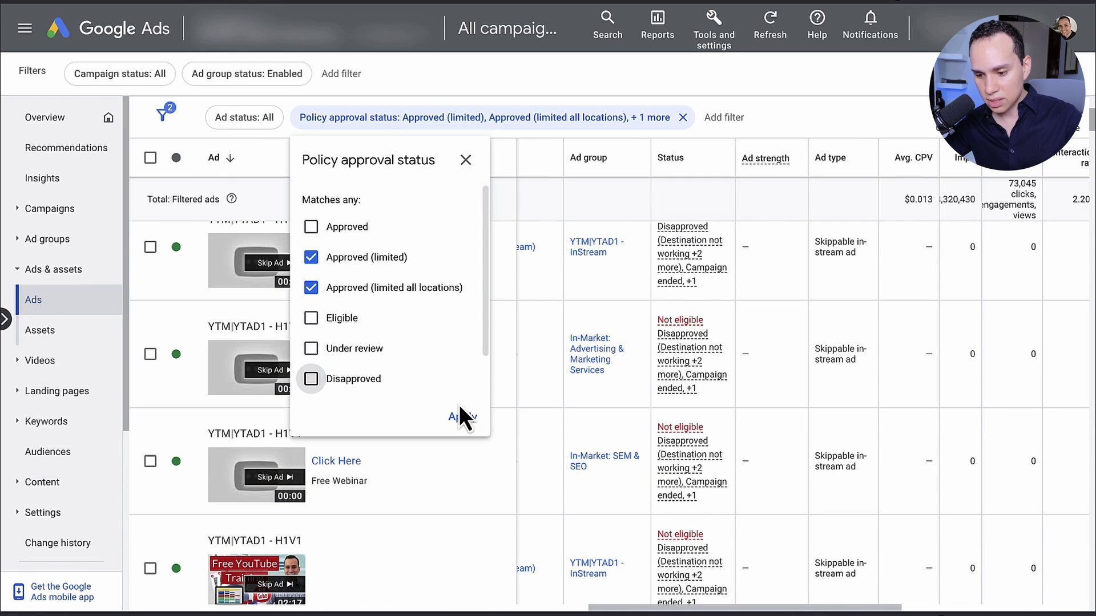
click(464, 416)
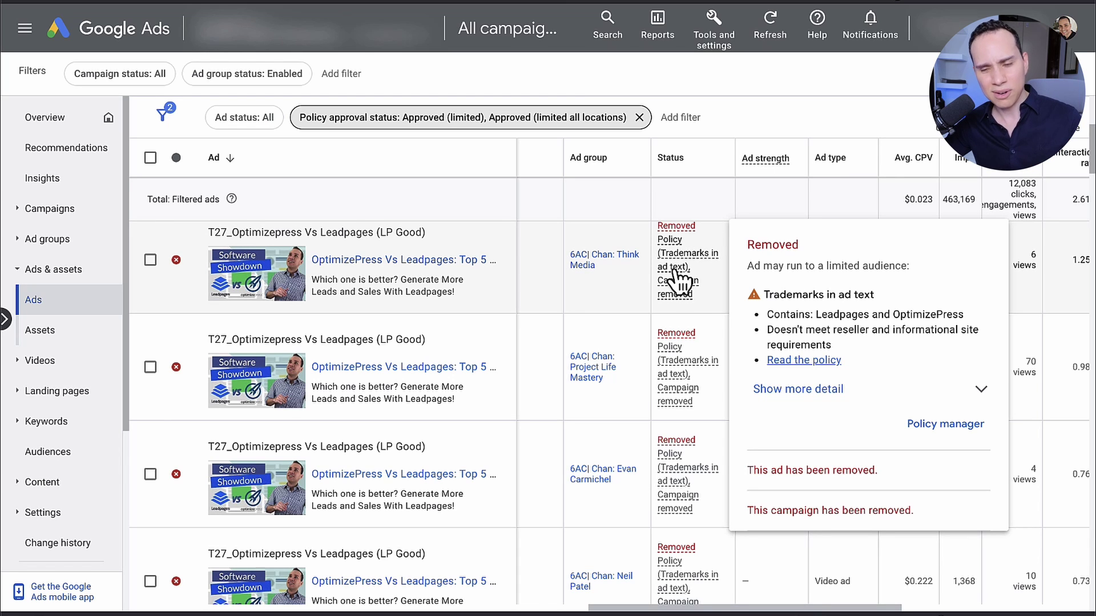
scroll(676, 280, down, 3)
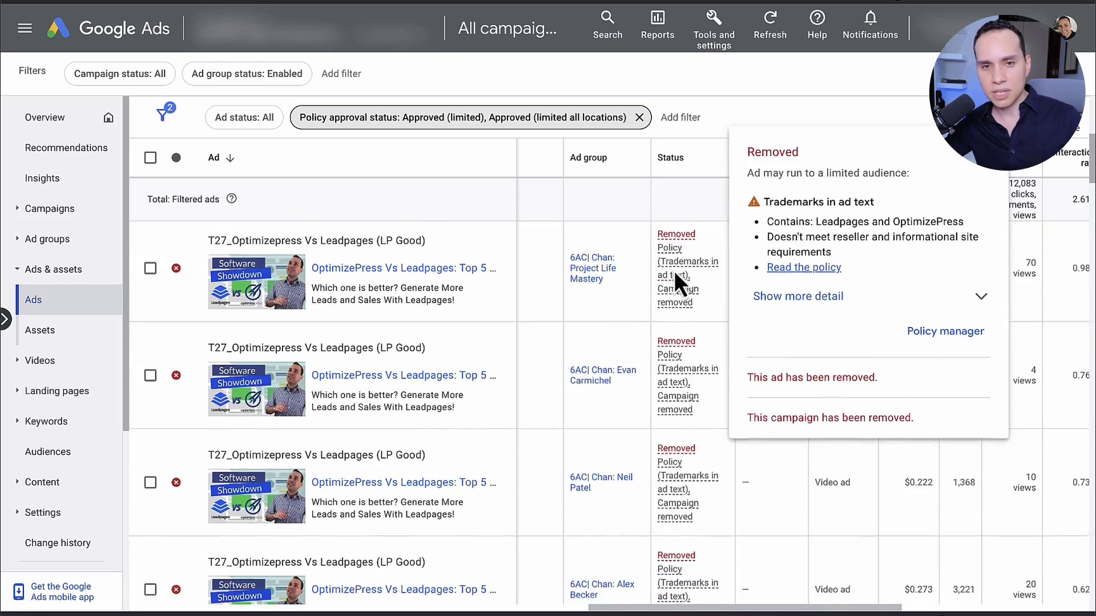
scroll(677, 280, down, 15)
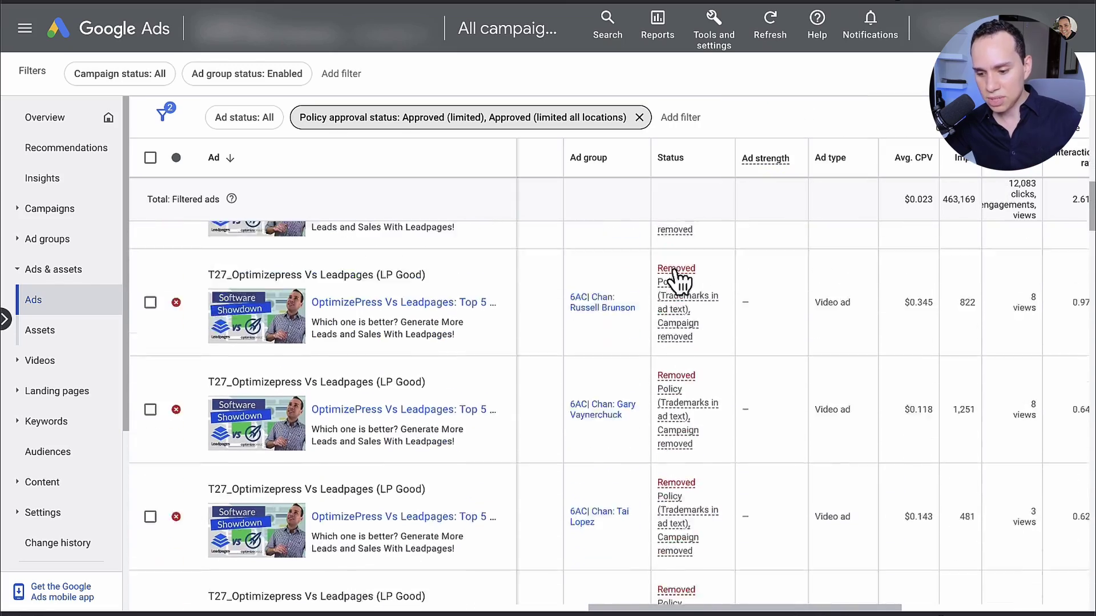
scroll(676, 280, down, 8)
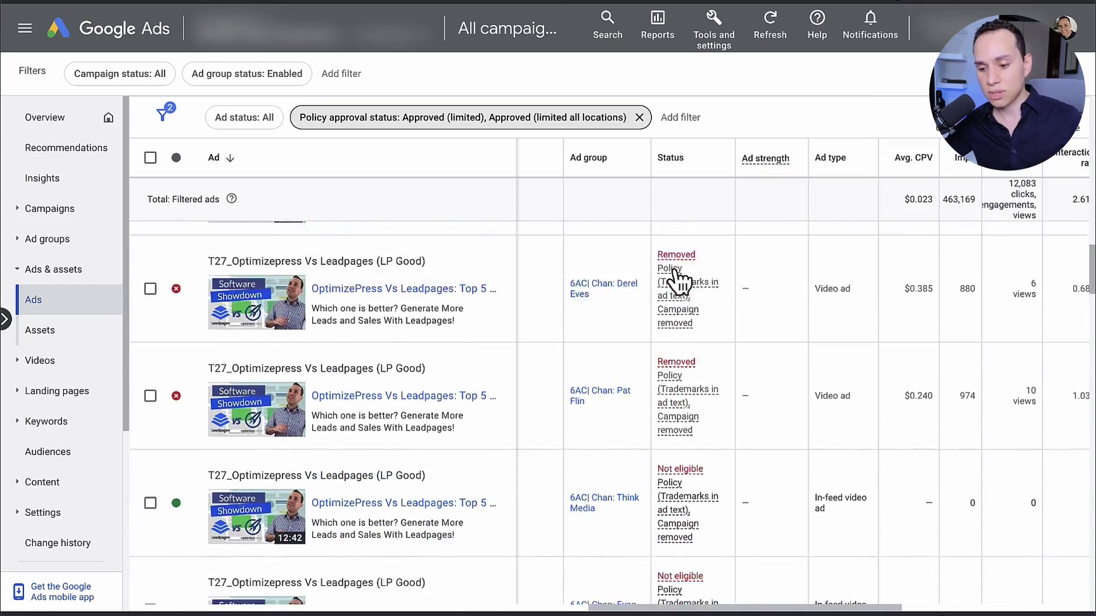
scroll(678, 280, down, 7)
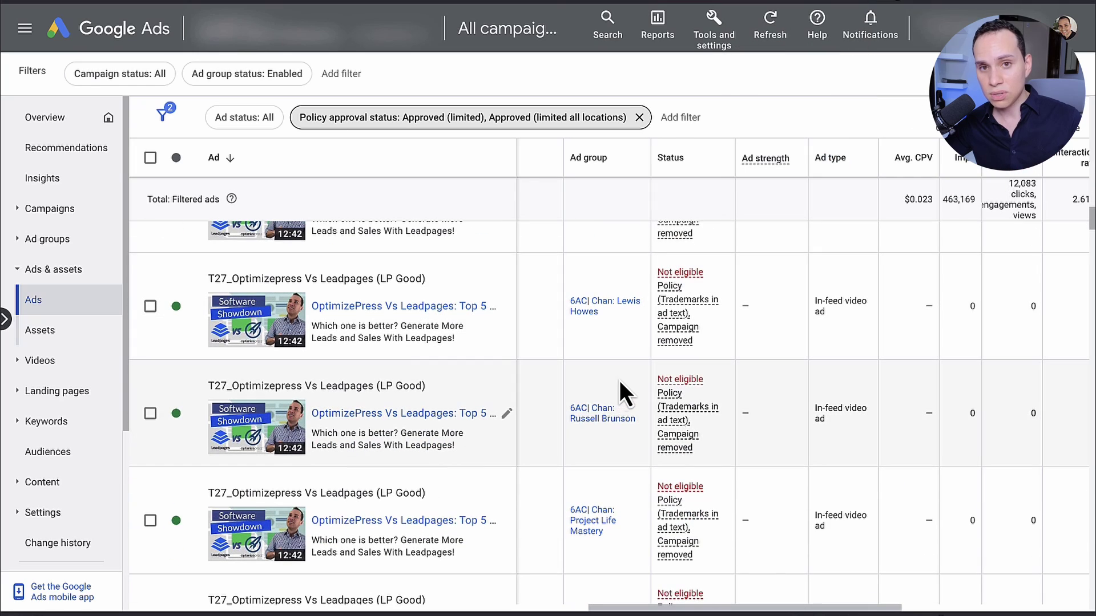
scroll(621, 382, down, 15)
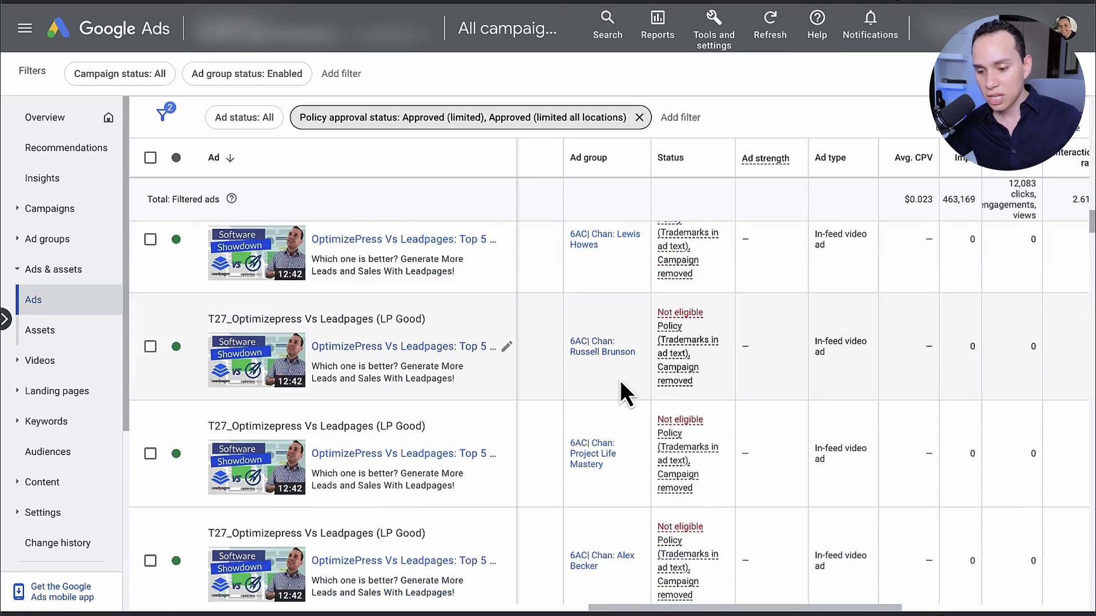
scroll(620, 380, down, 5)
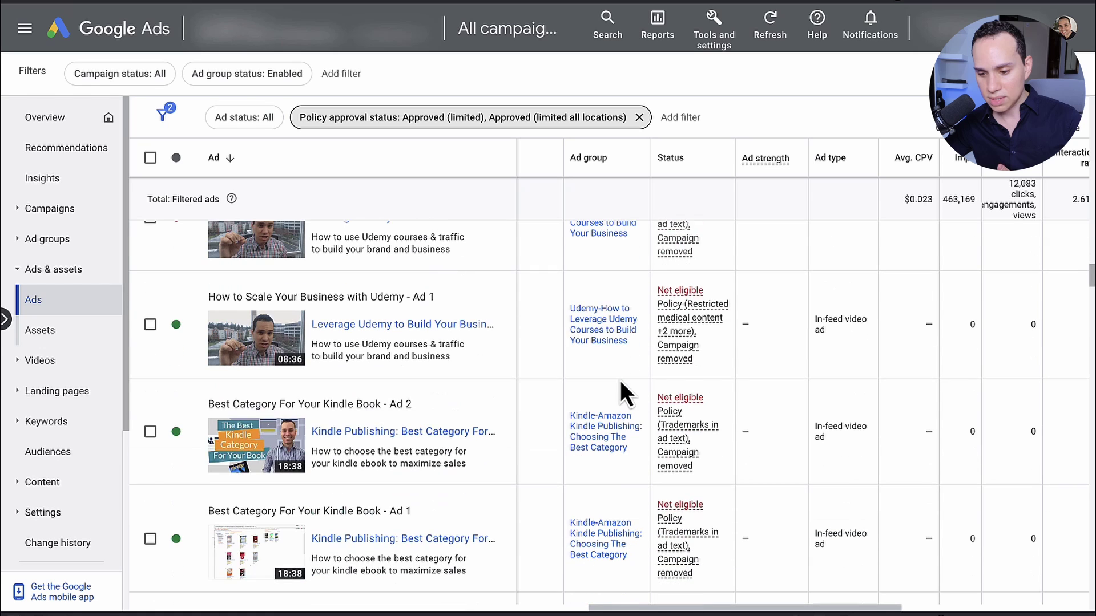
scroll(619, 380, up, 2)
mouse_move(690, 377)
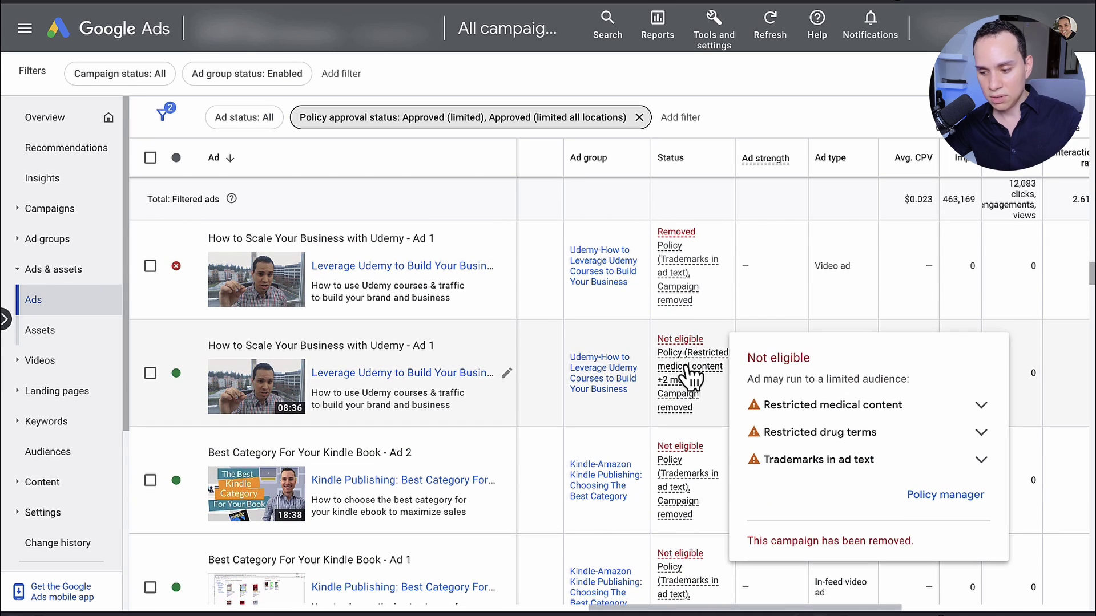